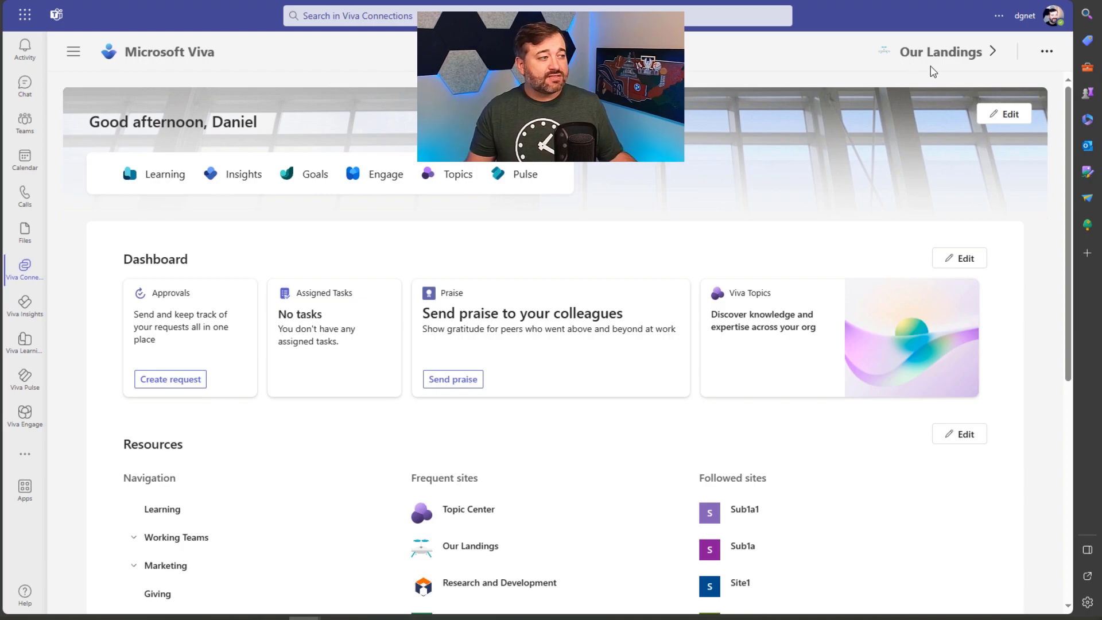
# - Go to Announcements from the top-right ... menu to reach the empty announcements list
pyautogui.click(1046, 53)
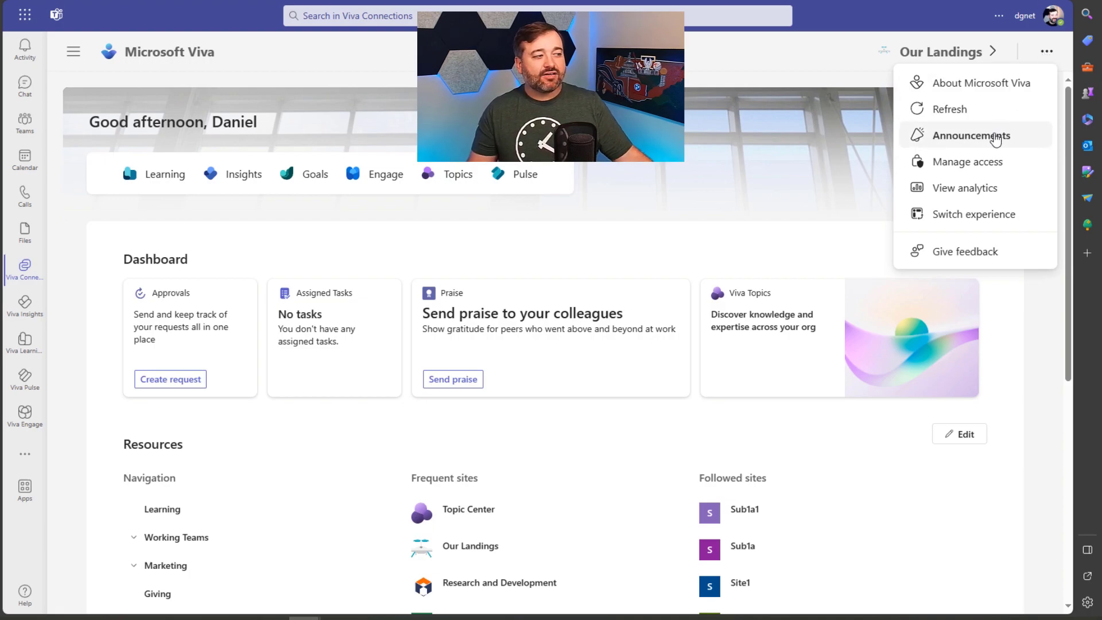
pyautogui.click(996, 138)
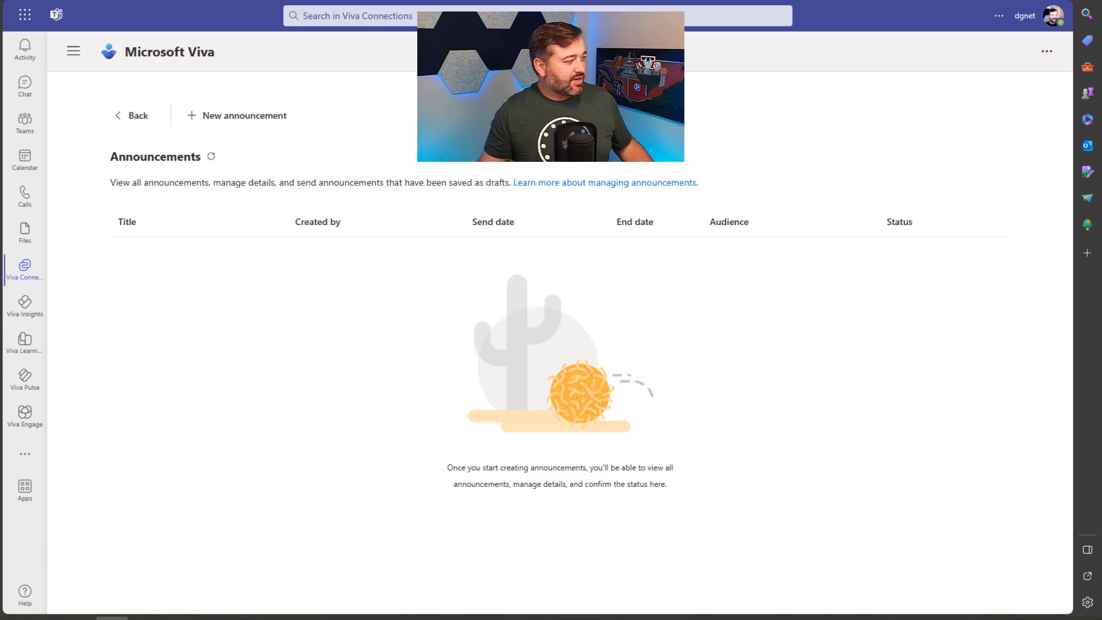
# - Create a new announcement titled 'Water Main Broken' with message 'Don't come into the office'
pyautogui.click(234, 115)
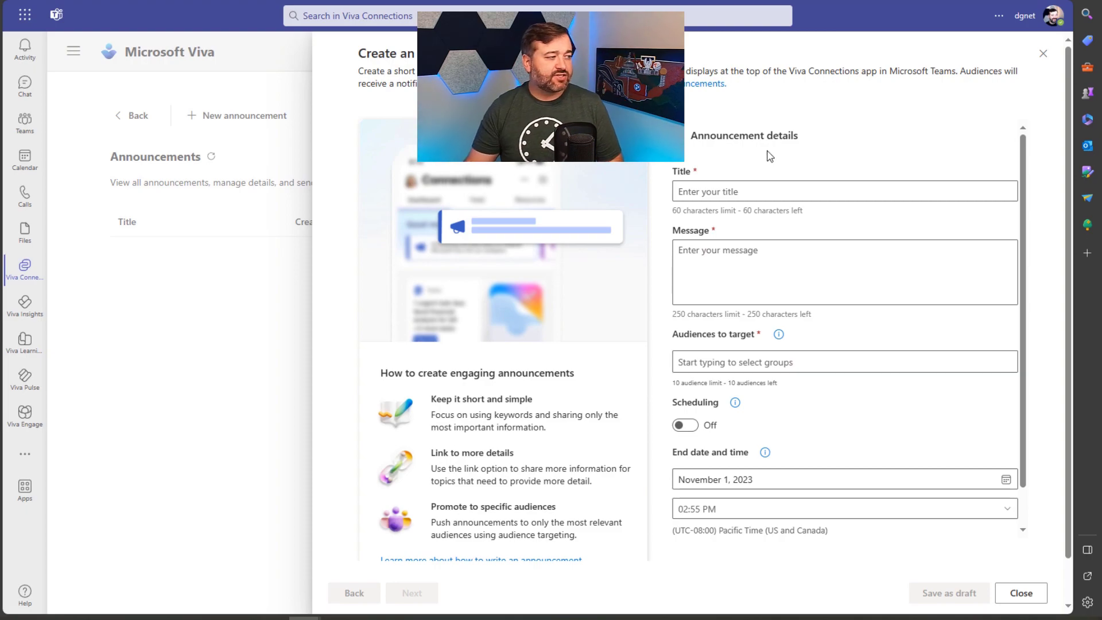
pyautogui.click(744, 185)
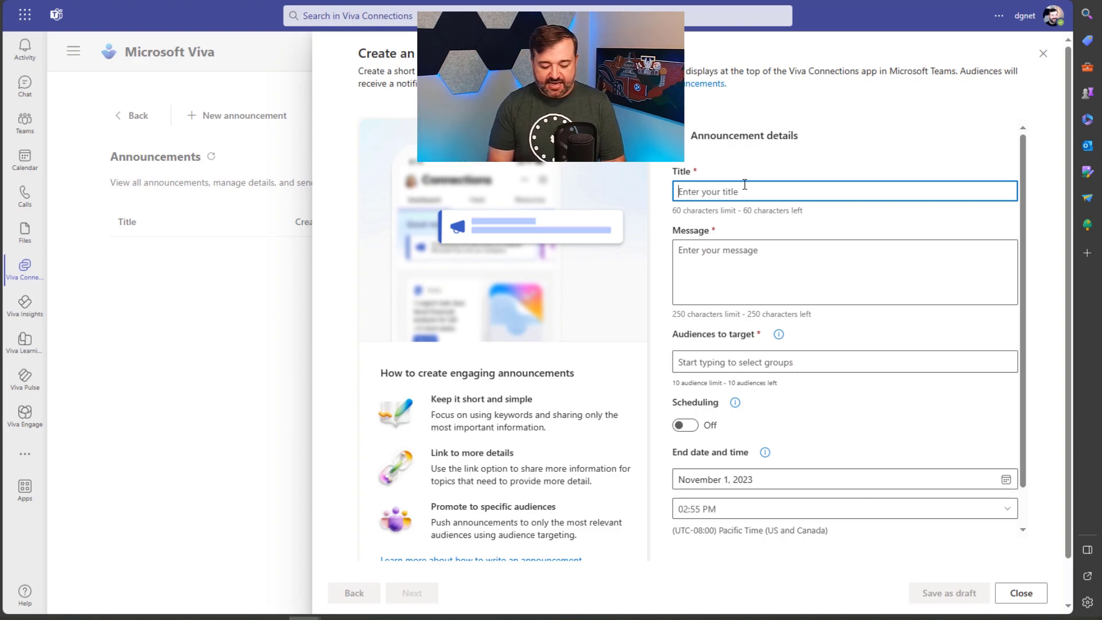
pyautogui.write('Water Main Broken')
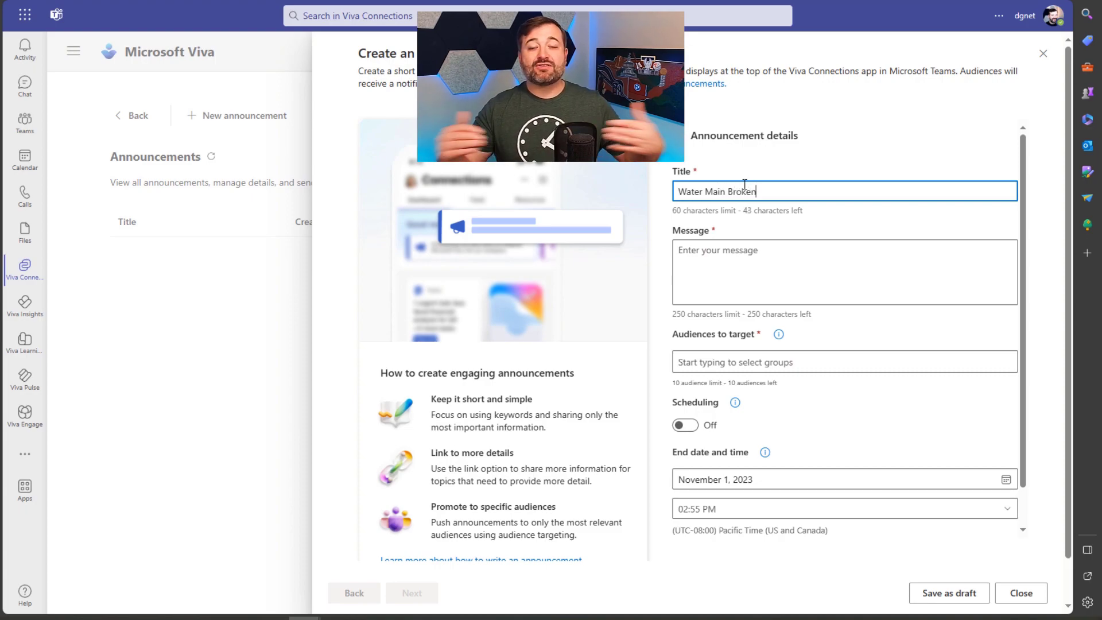
pyautogui.click(740, 250)
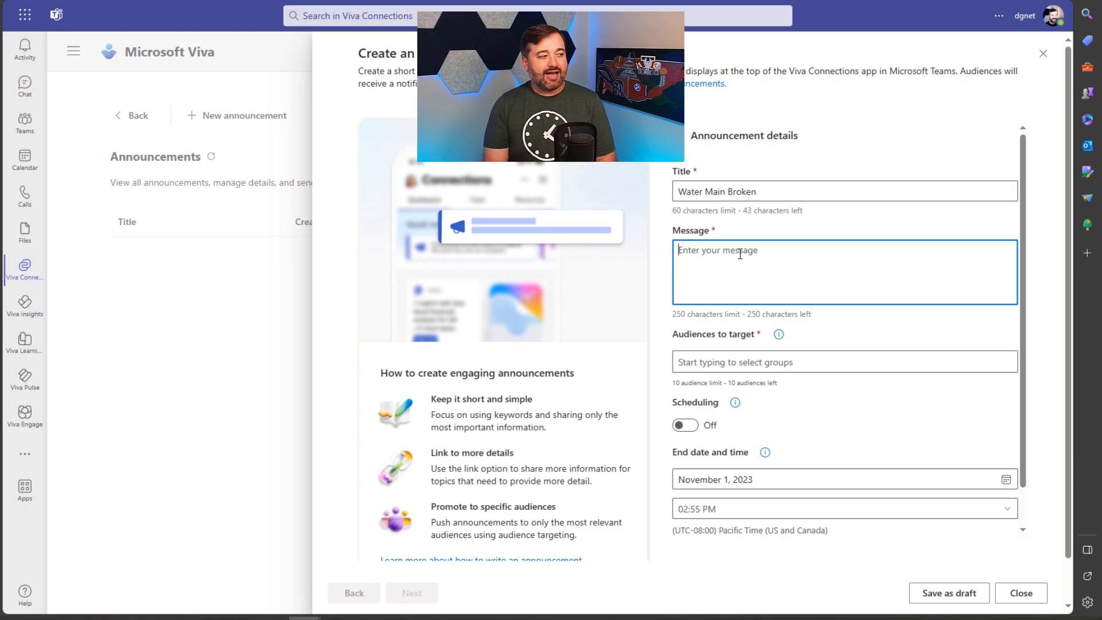
pyautogui.write("Don't come into the office")
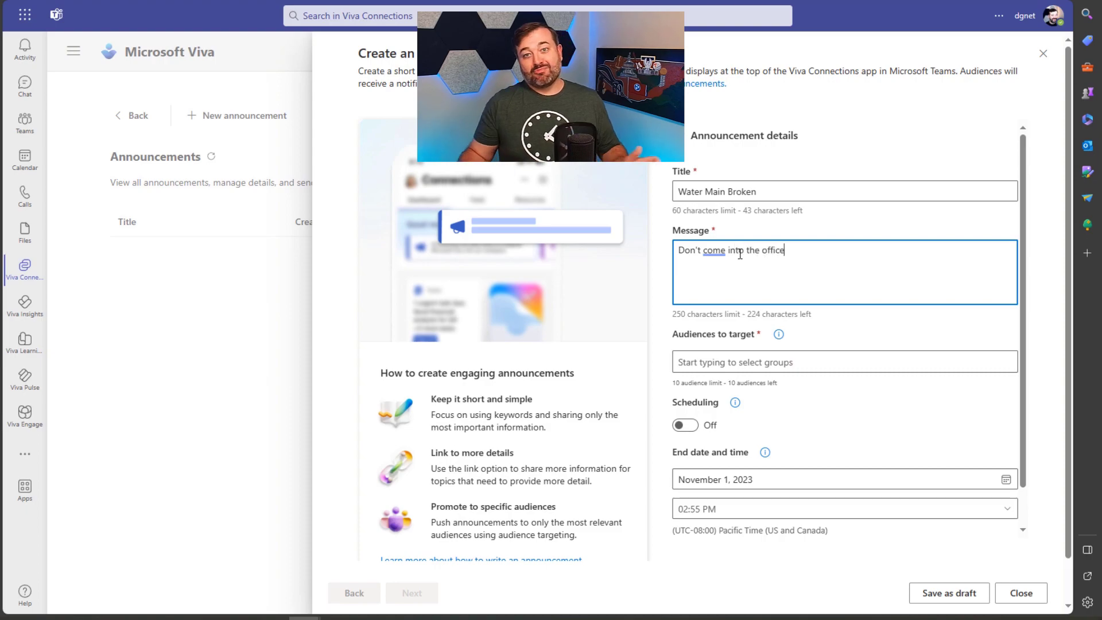
# - Search 'leader' in Audiences to target and add Leadership Members
pyautogui.click(718, 357)
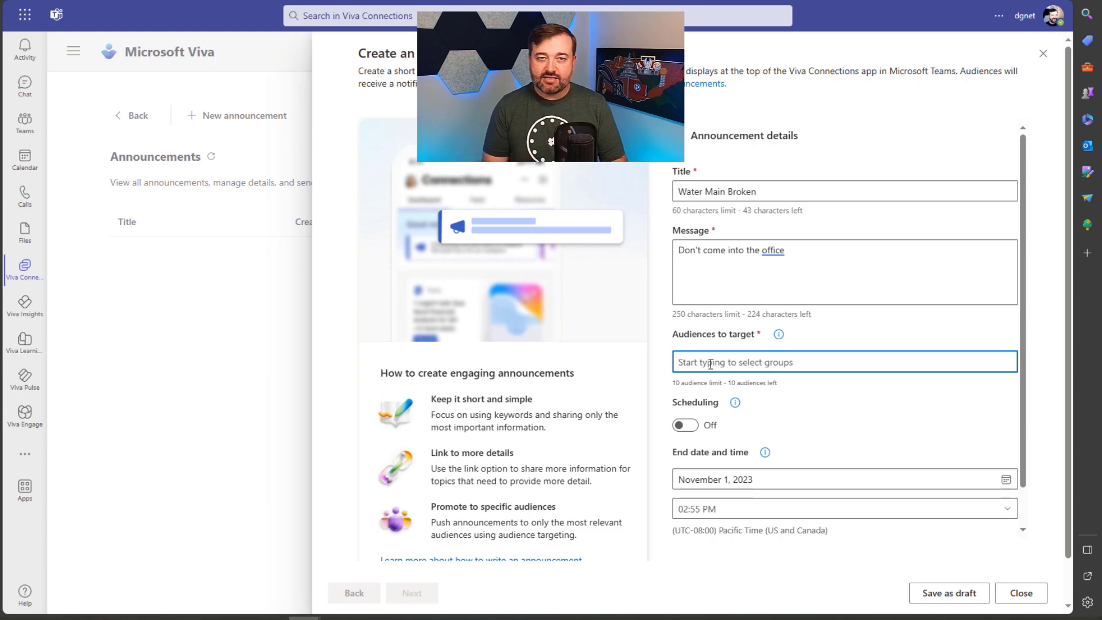
pyautogui.write('leader')
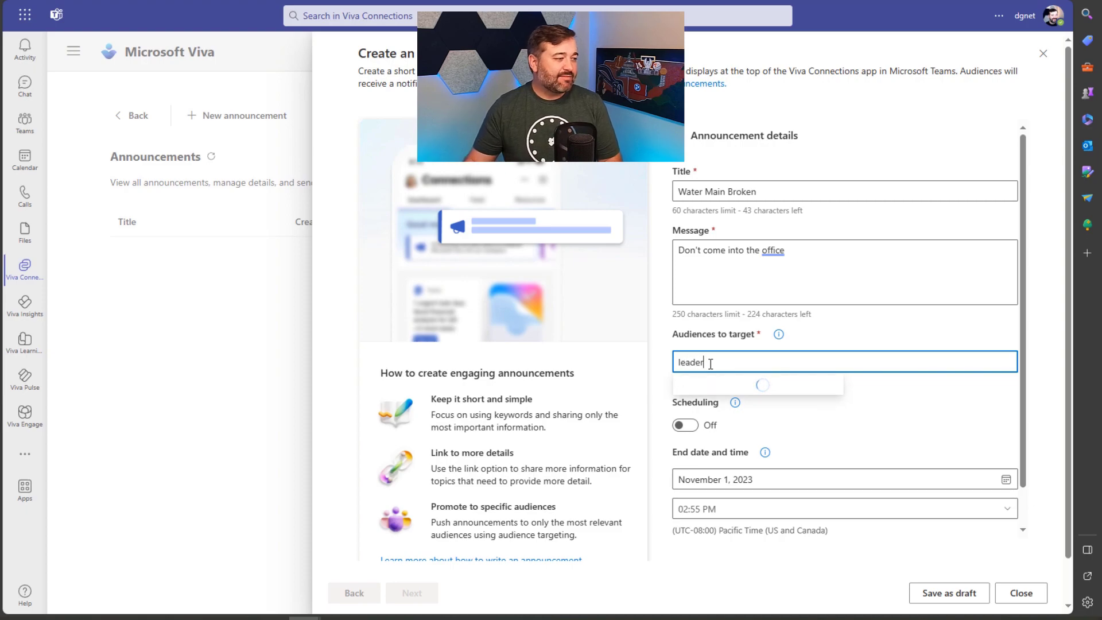
pyautogui.click(736, 393)
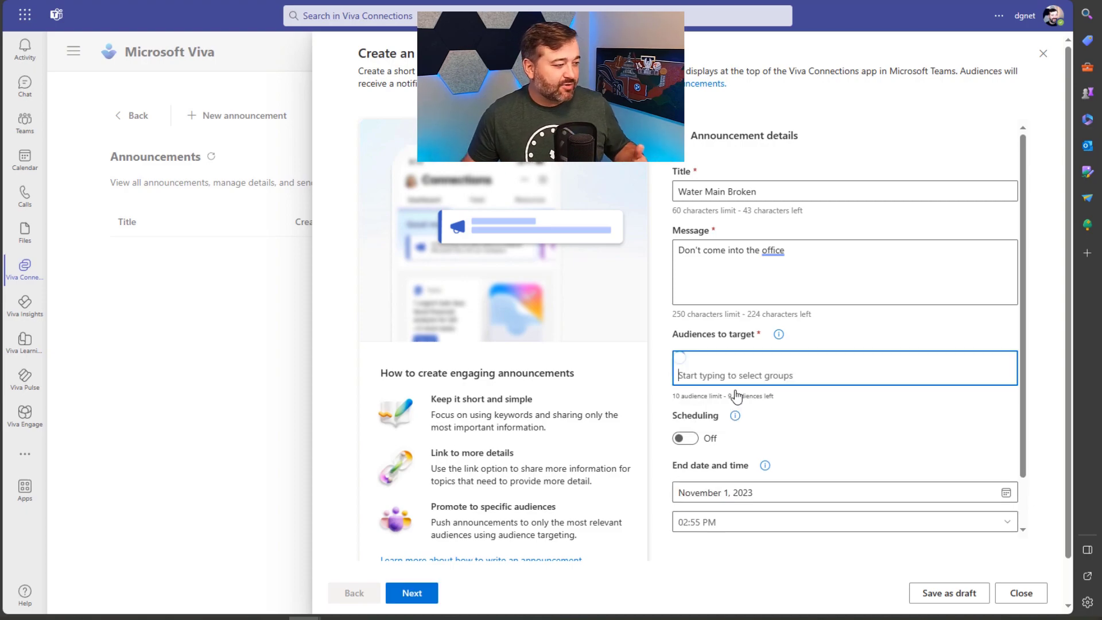
pyautogui.click(801, 403)
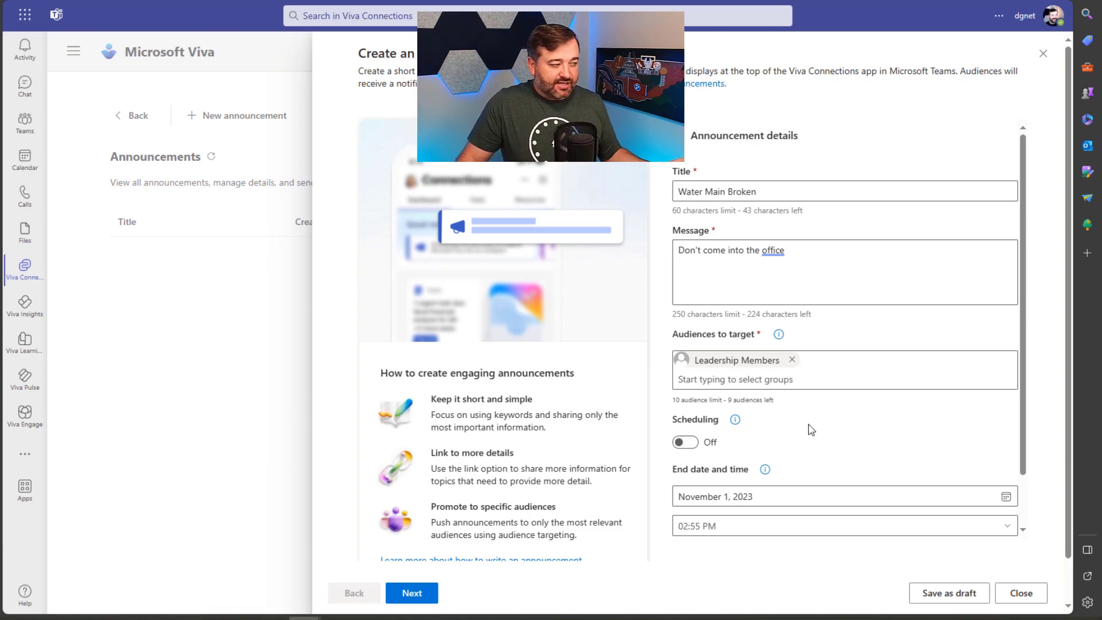
pyautogui.scroll(-1, 810, 428)
pyautogui.scroll(-1, 792, 372)
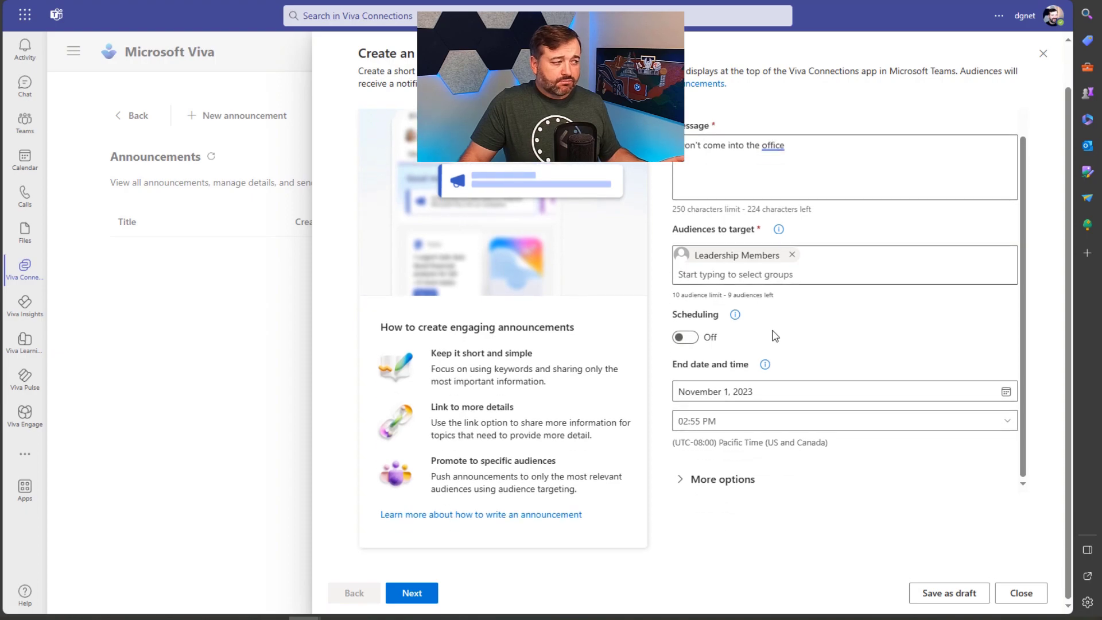
pyautogui.click(687, 339)
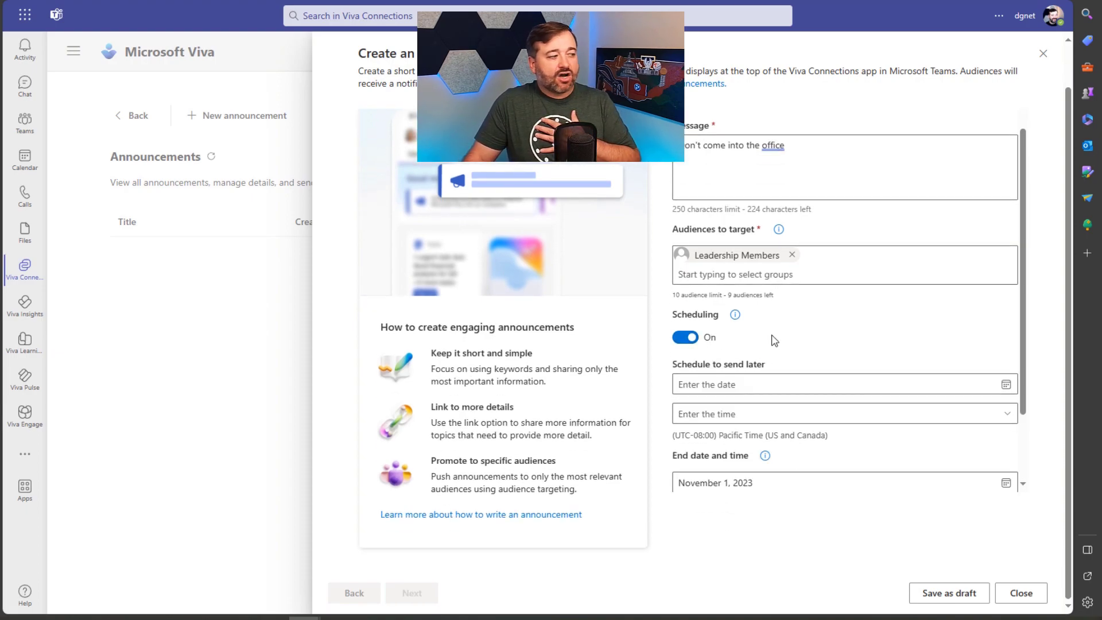
pyautogui.scroll(-1, 772, 340)
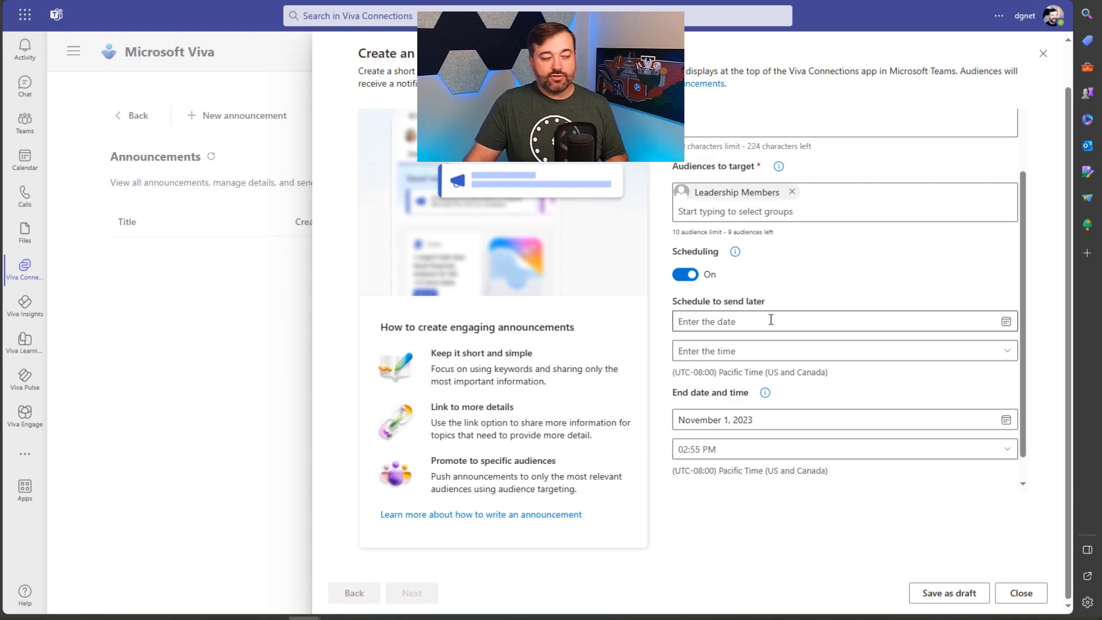
pyautogui.click(689, 279)
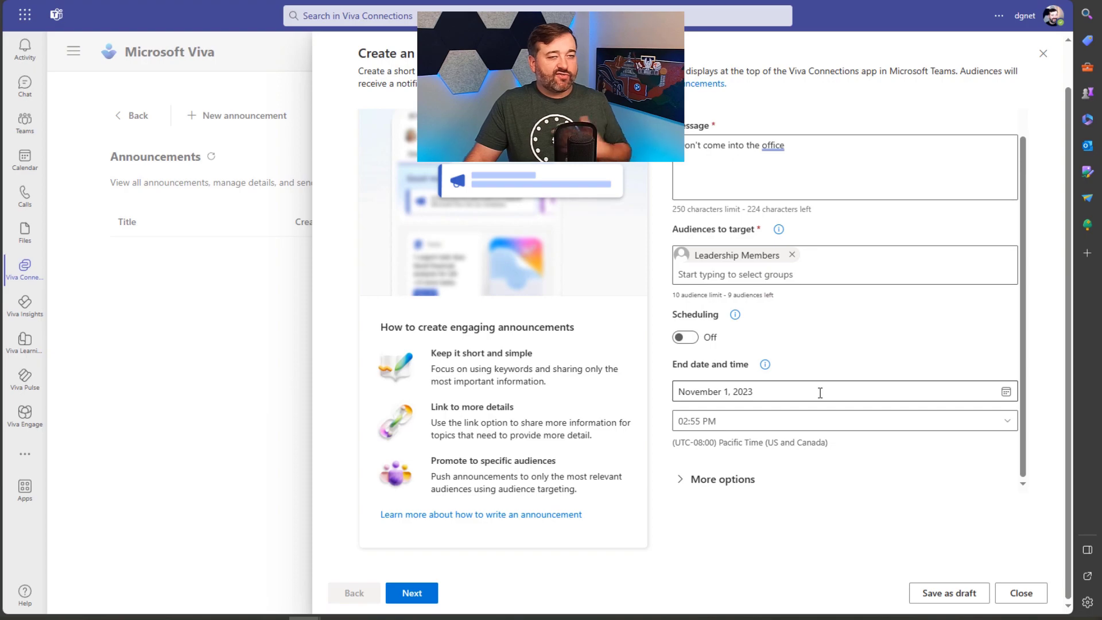
pyautogui.click(765, 422)
pyautogui.click(770, 422)
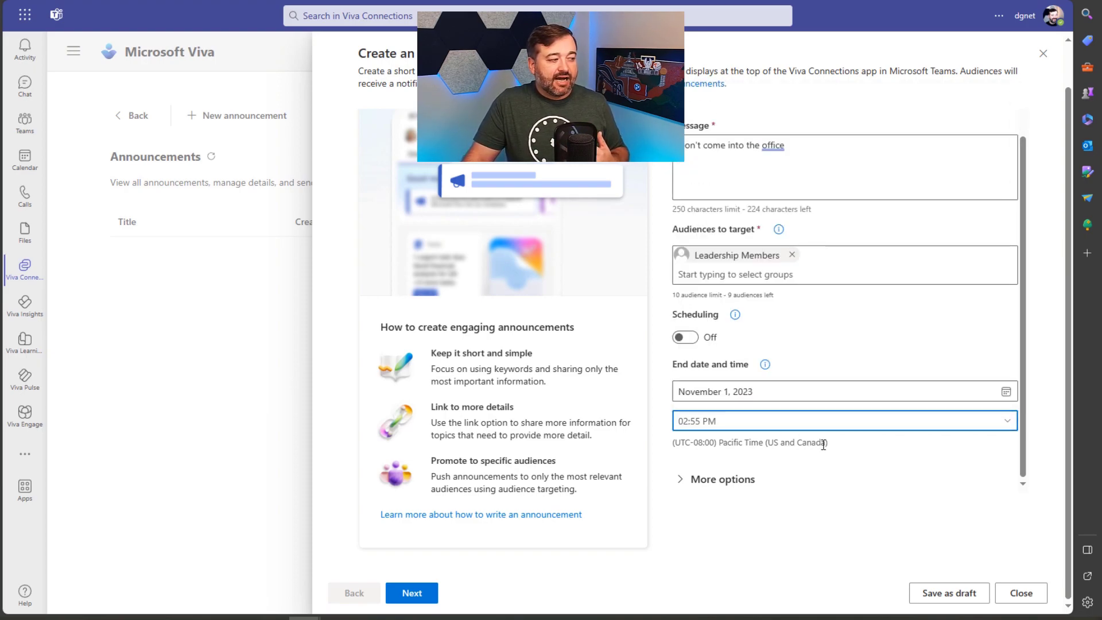
pyautogui.moveTo(821, 445); pyautogui.dragTo(697, 448)
pyautogui.click(697, 447)
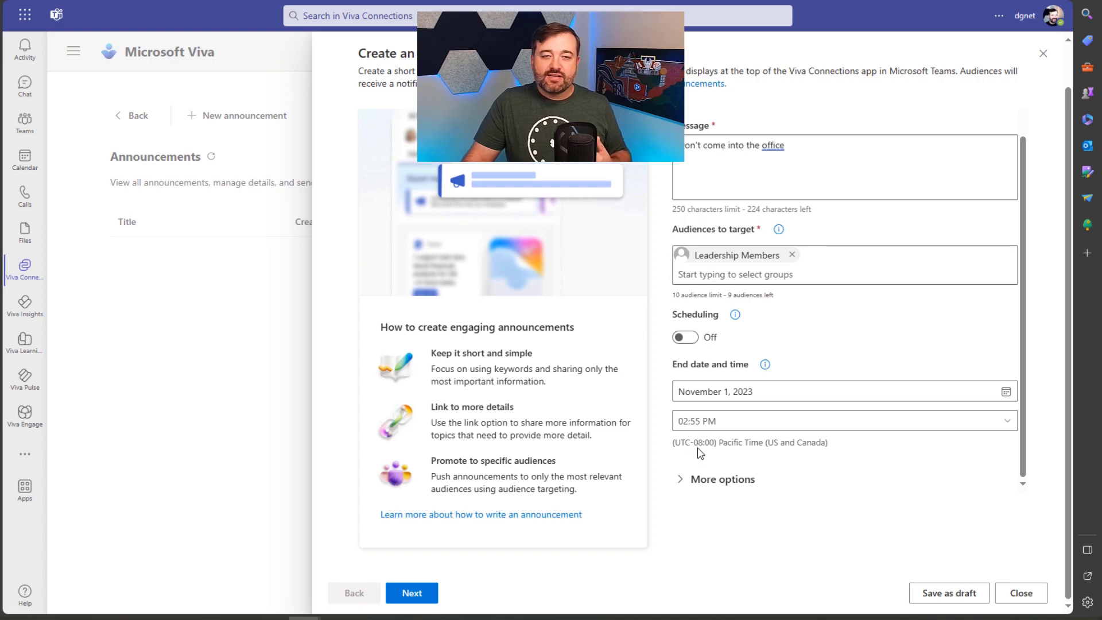
# - Under More options, leave the link fields blank and keep Allow users to dismiss off
pyautogui.click(698, 482)
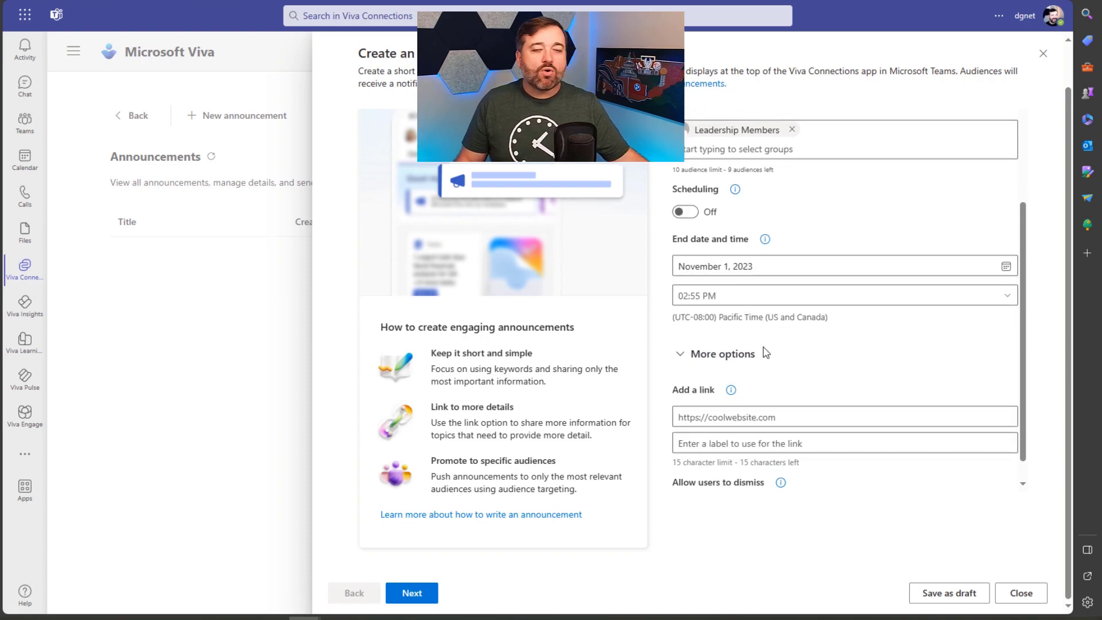
pyautogui.scroll(-1, 759, 370)
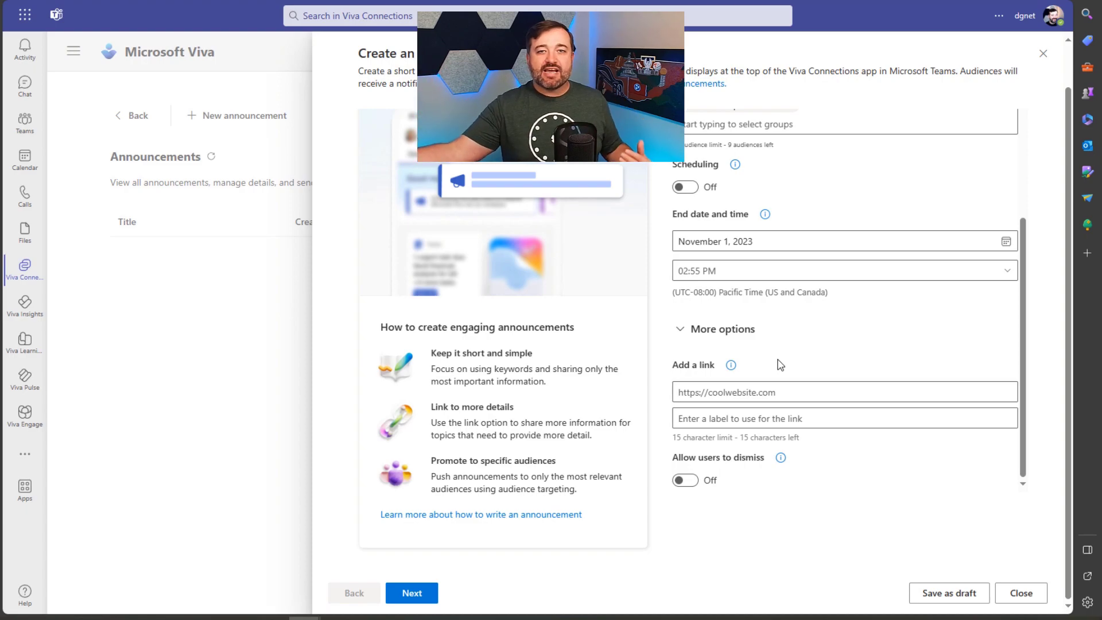
pyautogui.click(747, 392)
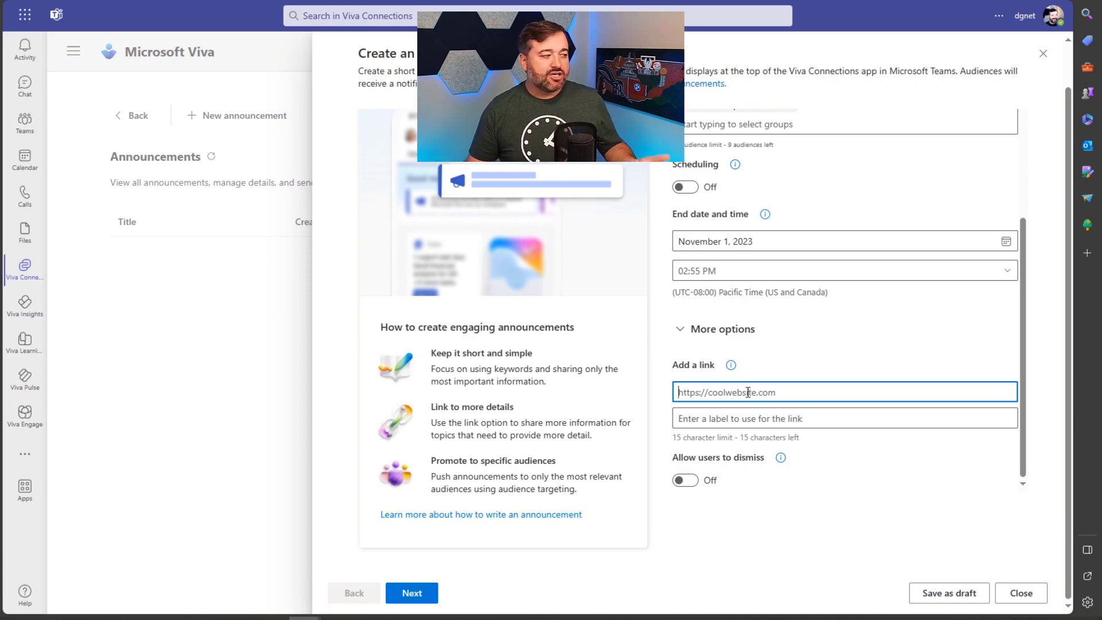
pyautogui.click(731, 421)
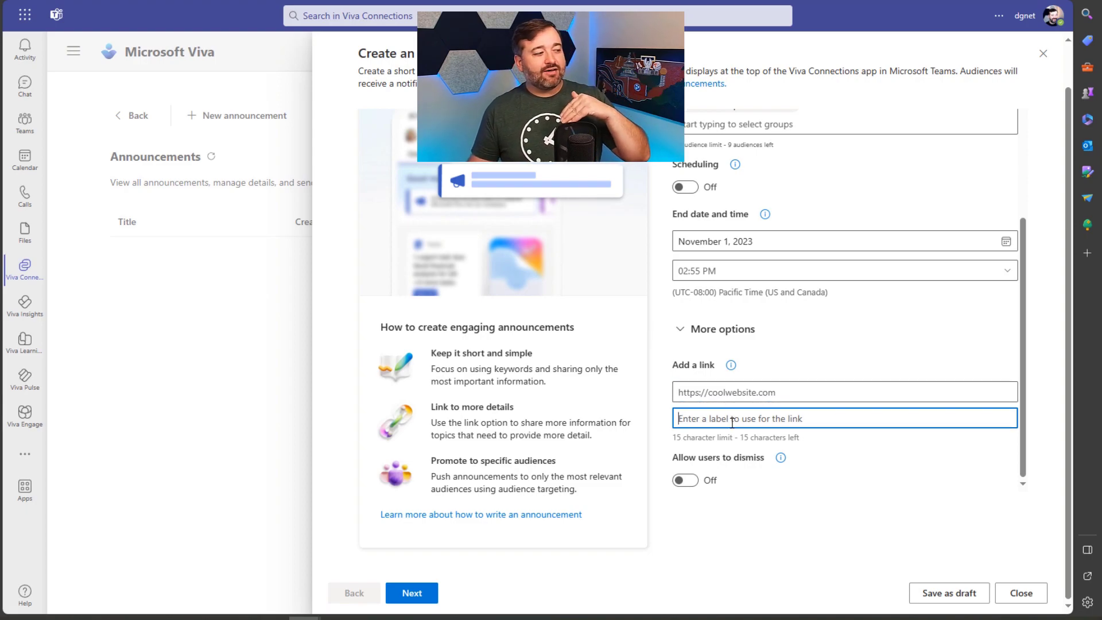
pyautogui.click(773, 392)
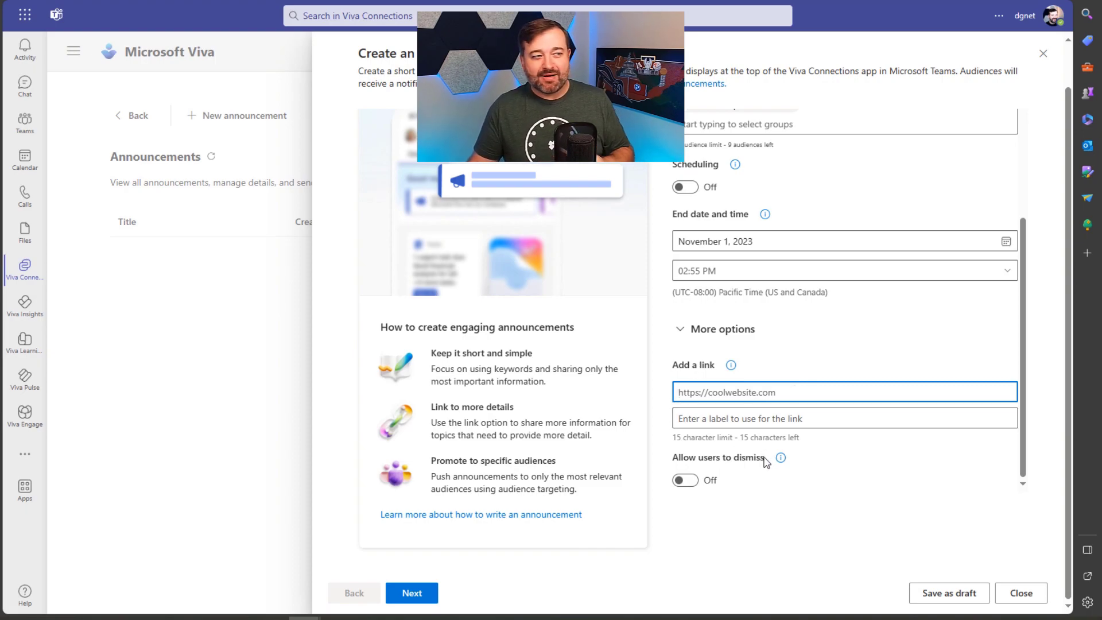
pyautogui.click(744, 420)
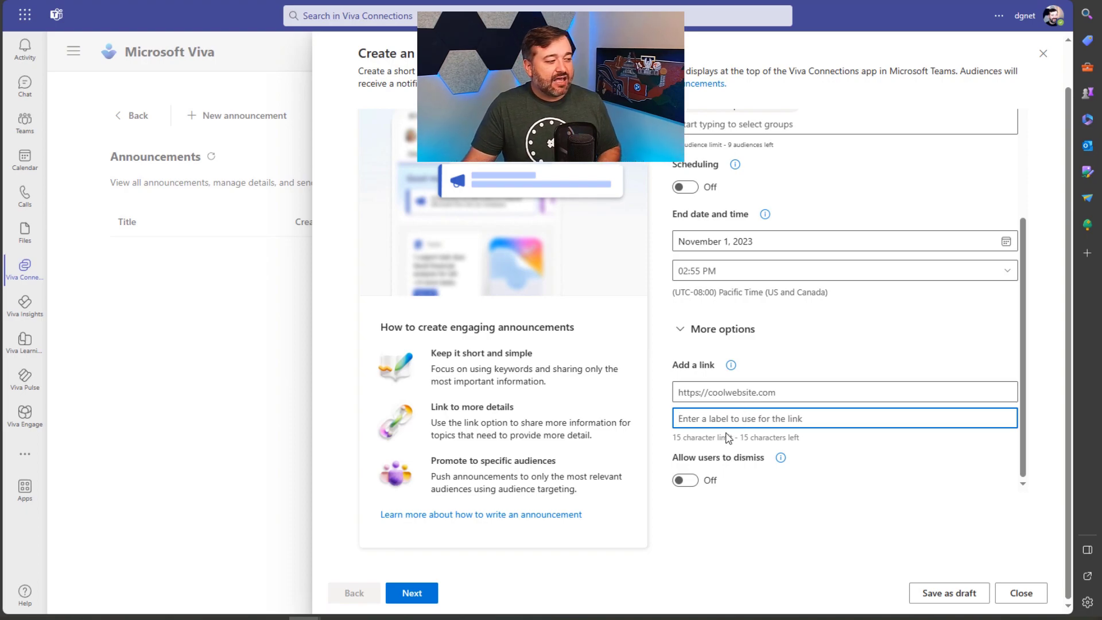
pyautogui.click(683, 481)
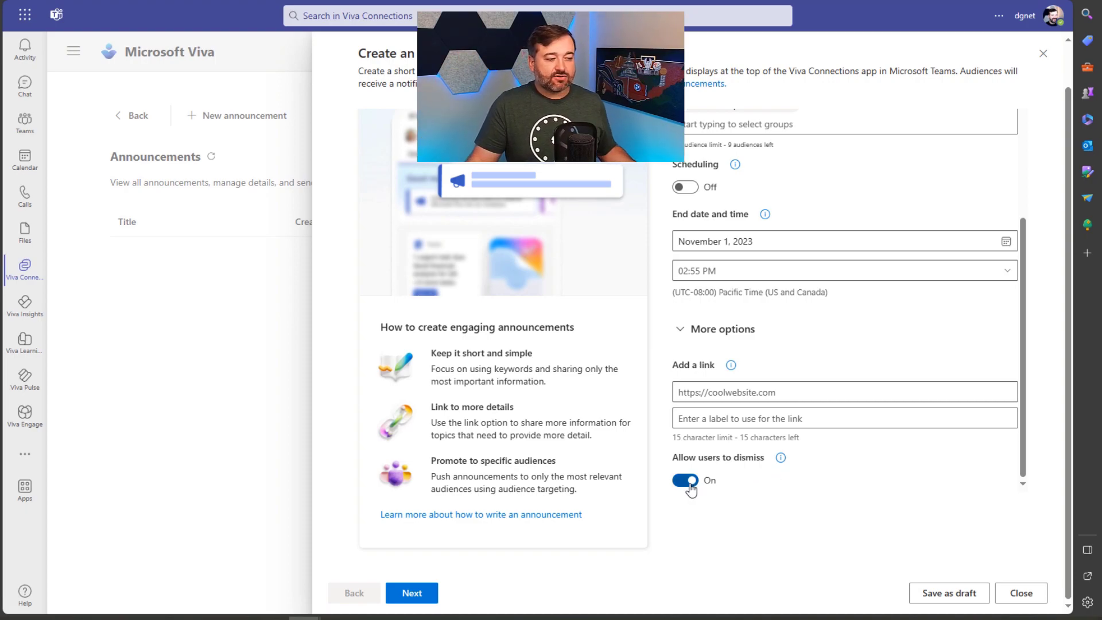
pyautogui.click(711, 481)
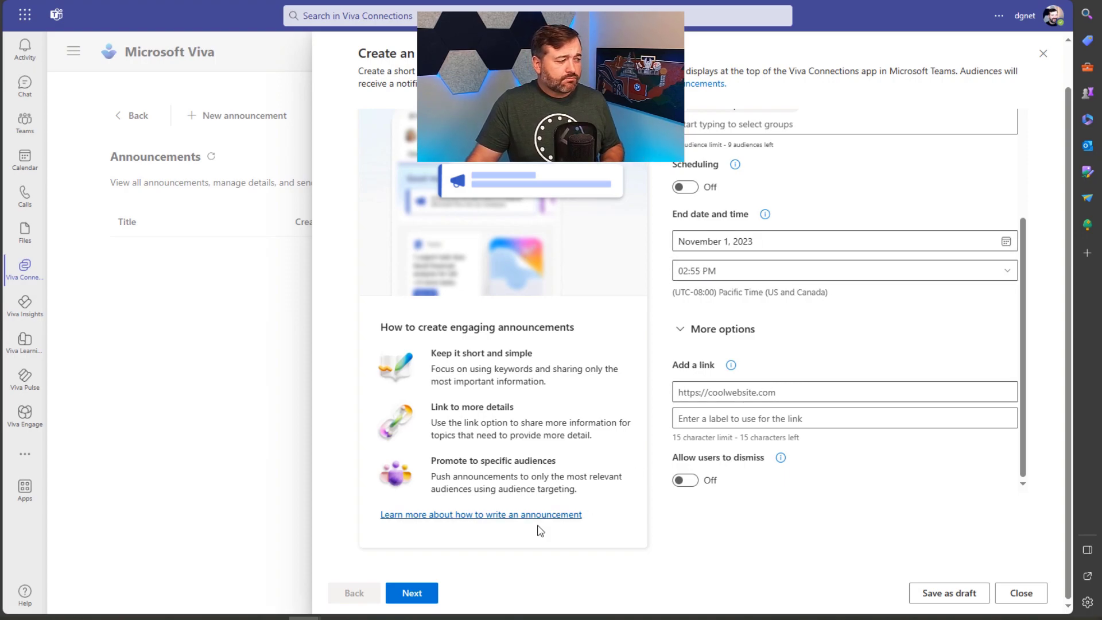
# - Review the Water Main Broken announcement details and send it to Leadership Members
pyautogui.click(411, 594)
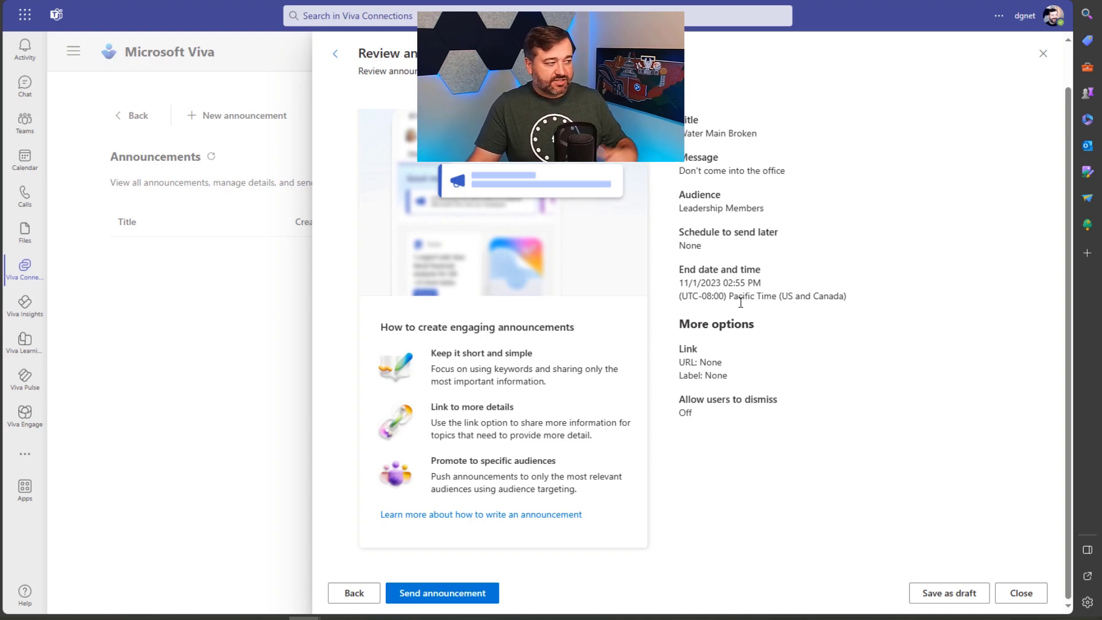
pyautogui.click(460, 593)
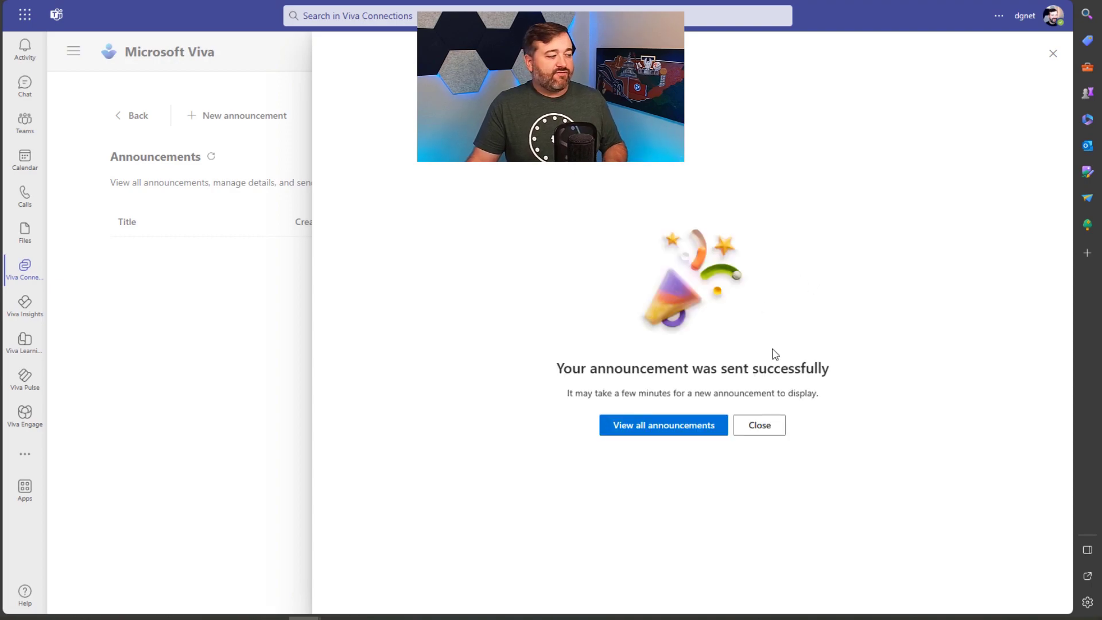
# - Close the sent confirmation to see Water Main Broken listed as Active
pyautogui.click(767, 436)
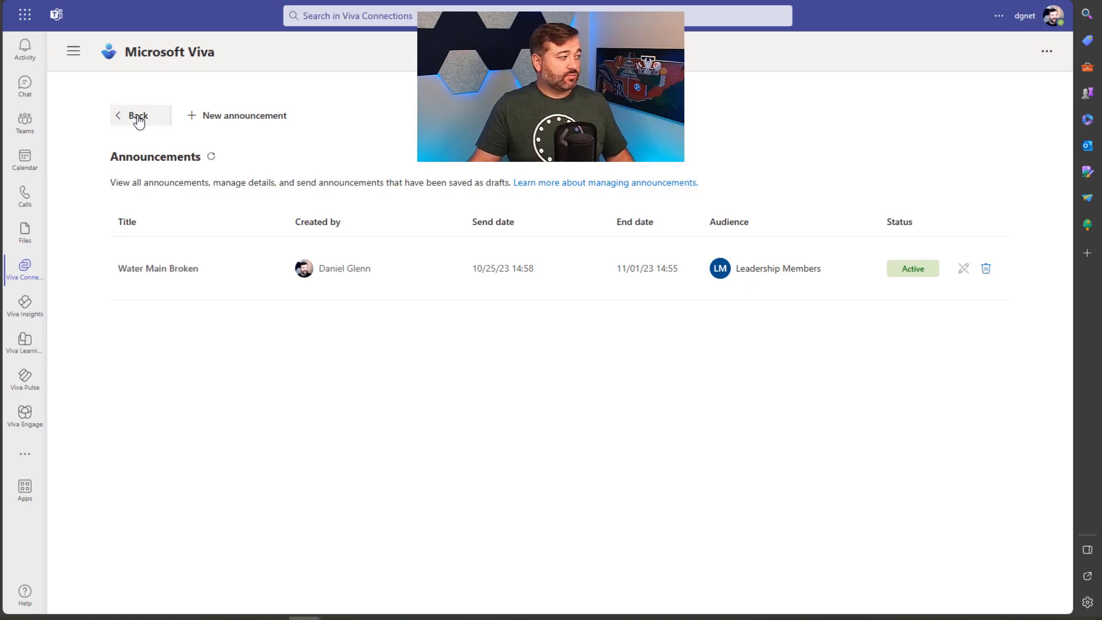
# - Return home and preview the Water Main Broken banner, then close the preview
pyautogui.click(138, 116)
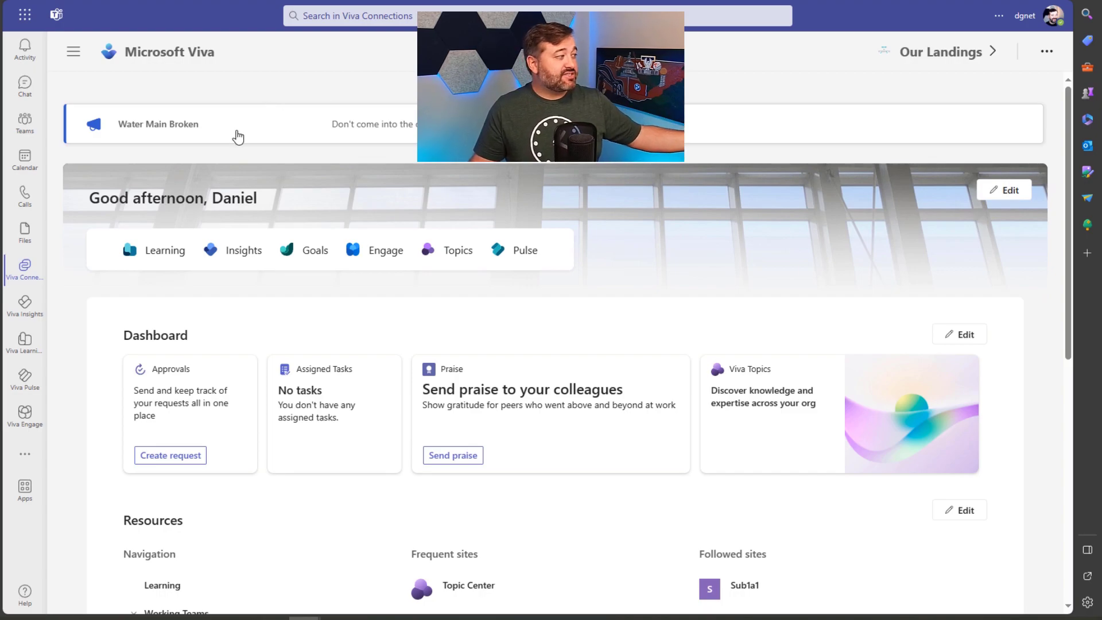
pyautogui.click(334, 131)
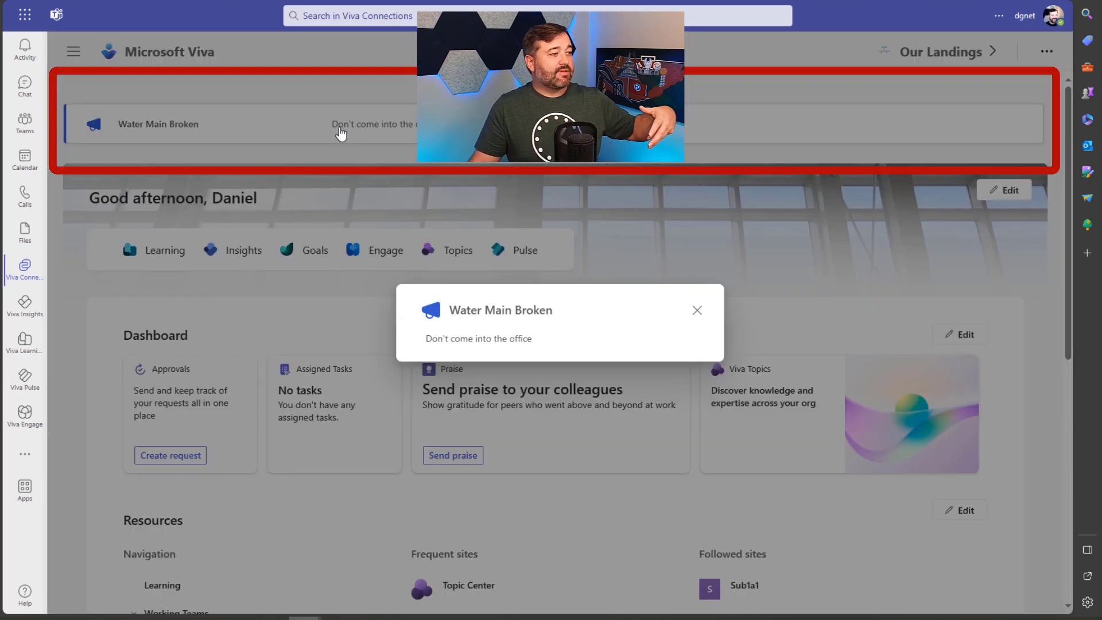
pyautogui.click(696, 313)
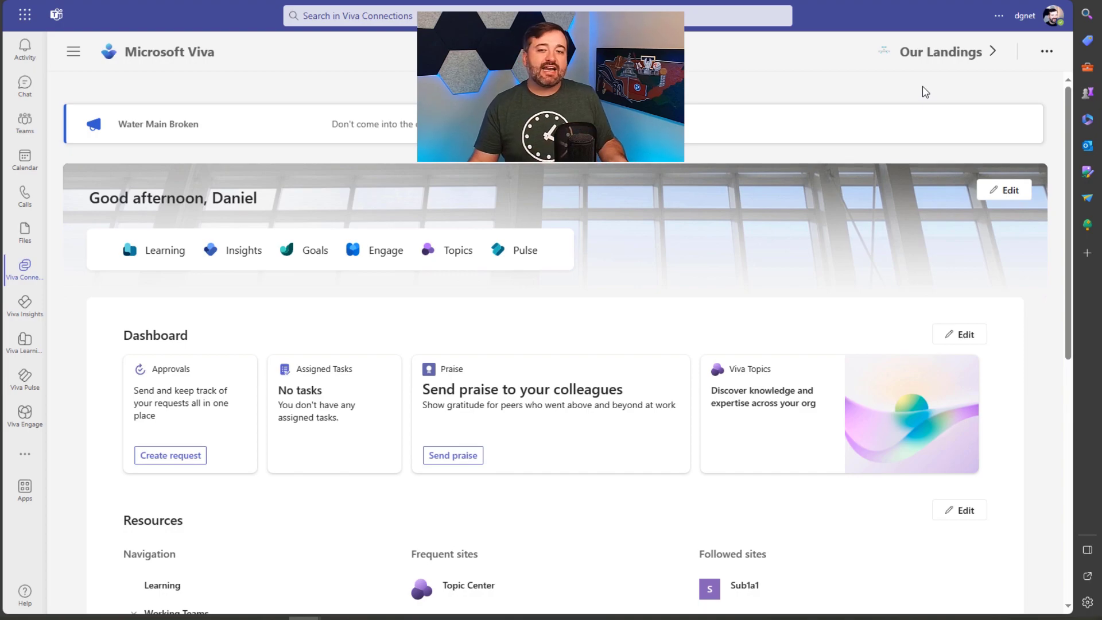
# - Open Manage access from the ... menu and expand the Owners and Members lists
pyautogui.click(1045, 56)
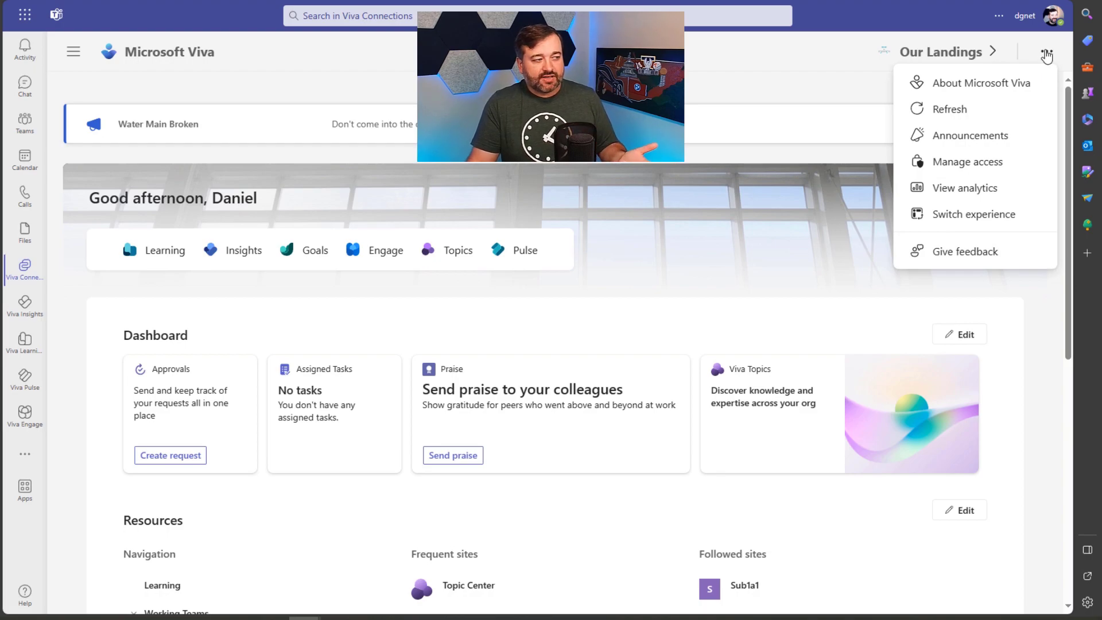
pyautogui.click(975, 167)
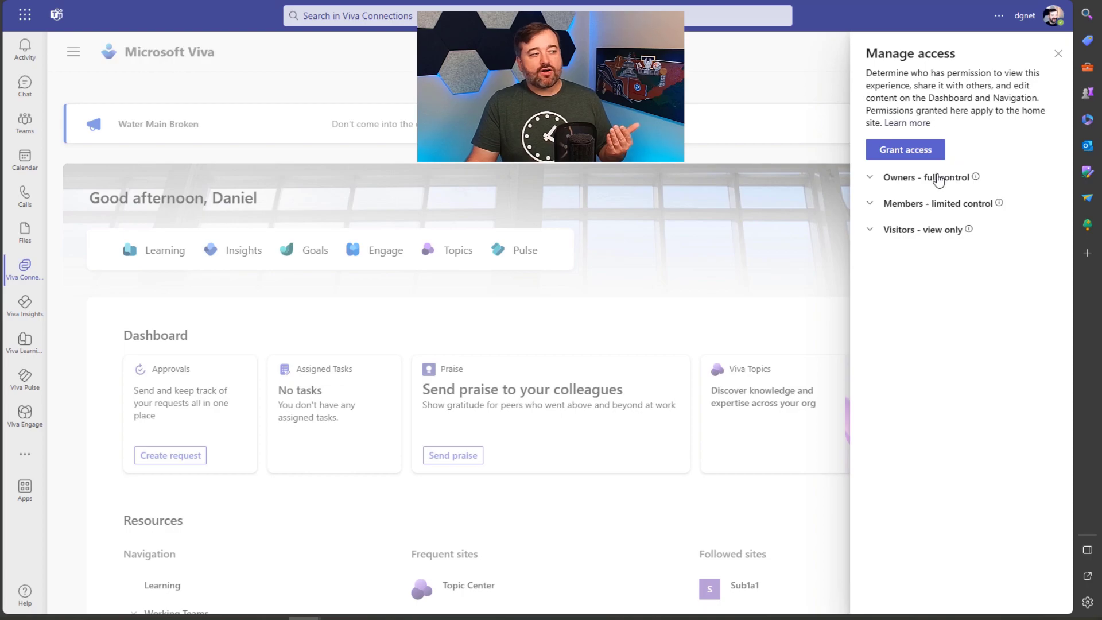
pyautogui.click(935, 177)
pyautogui.click(927, 271)
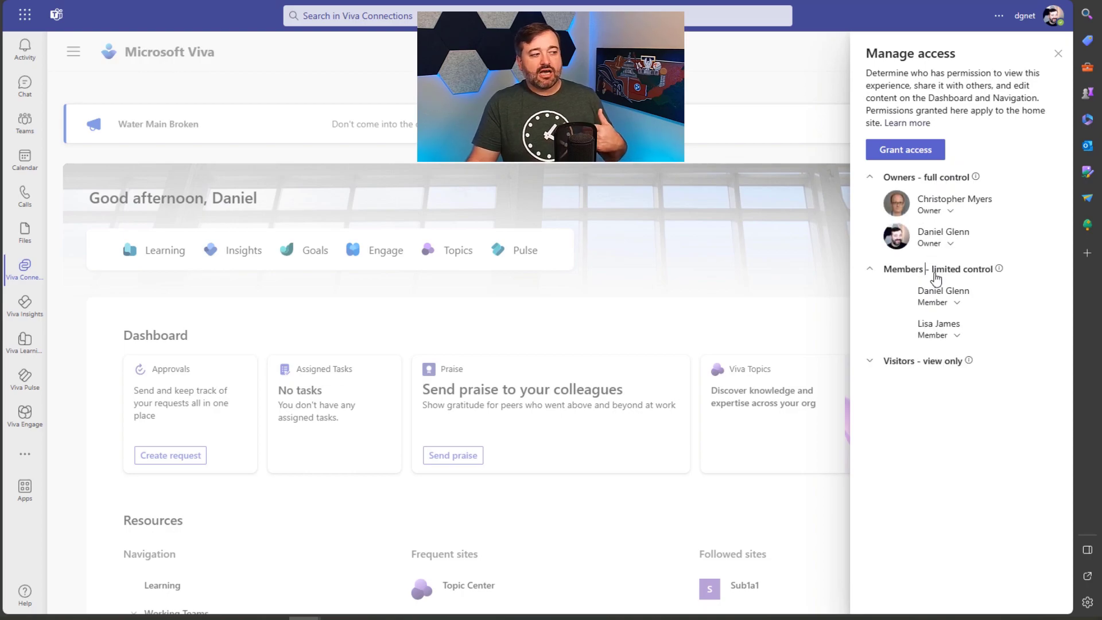